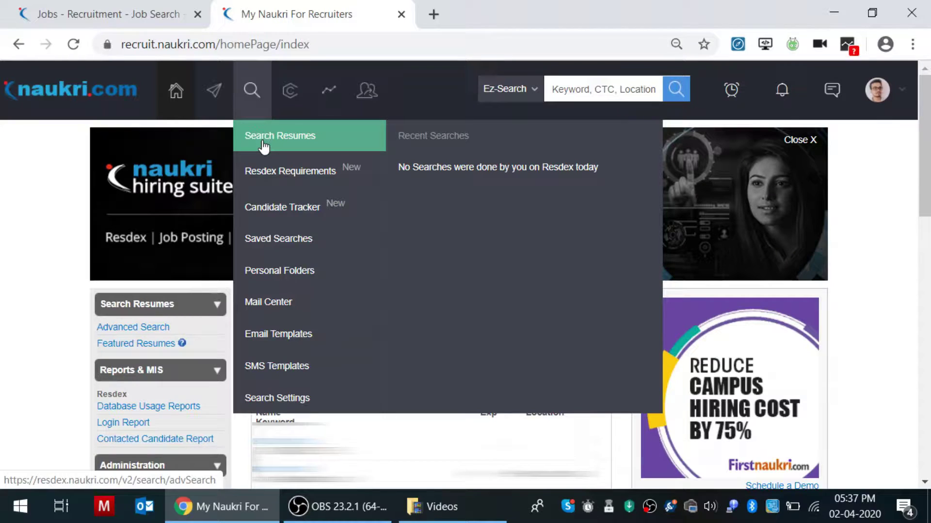
# Run an advanced resume search with must-have keywords recruiter, it and mumbai, returning 86,552 profiles.
pyautogui.click(264, 146)
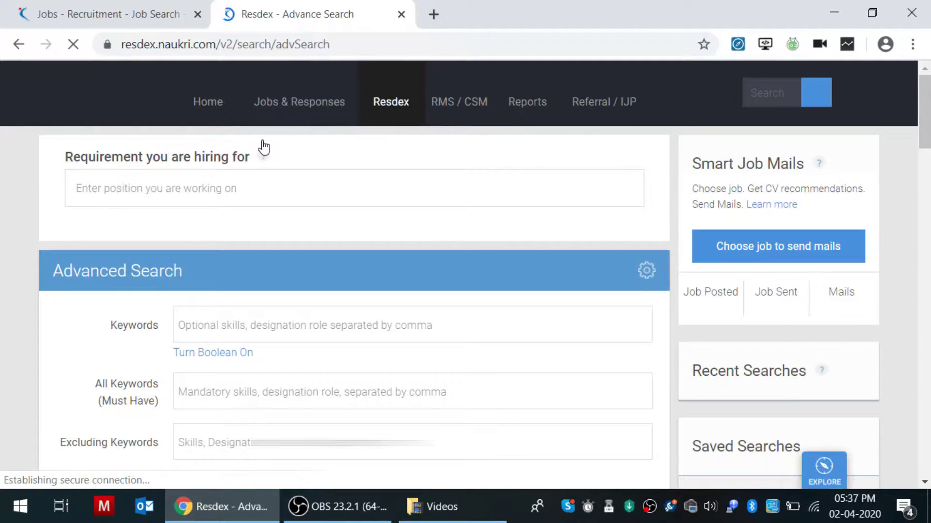
pyautogui.click(236, 398)
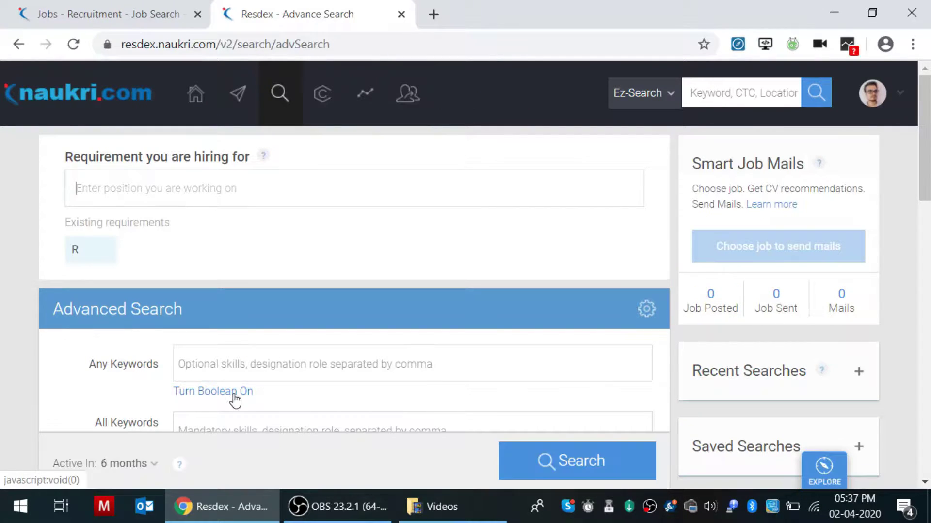
pyautogui.scroll(-2, 243, 383)
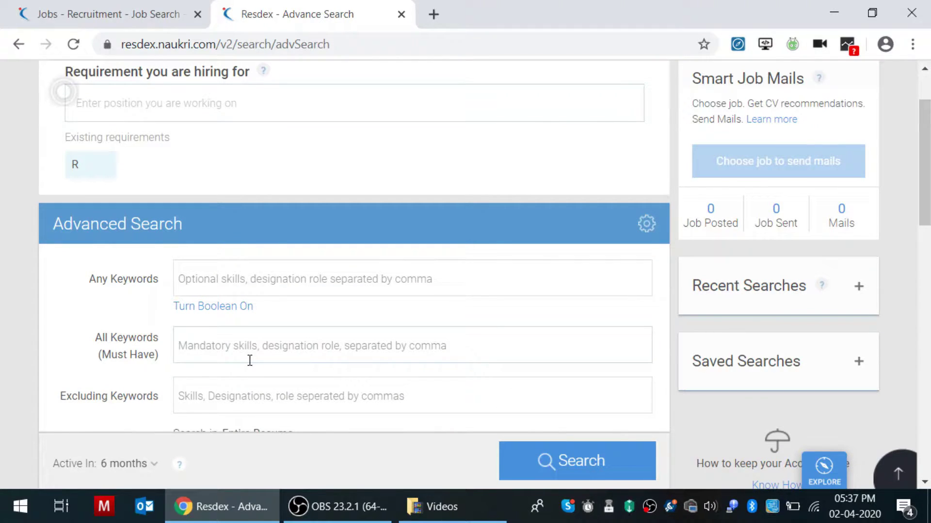
pyautogui.click(250, 355)
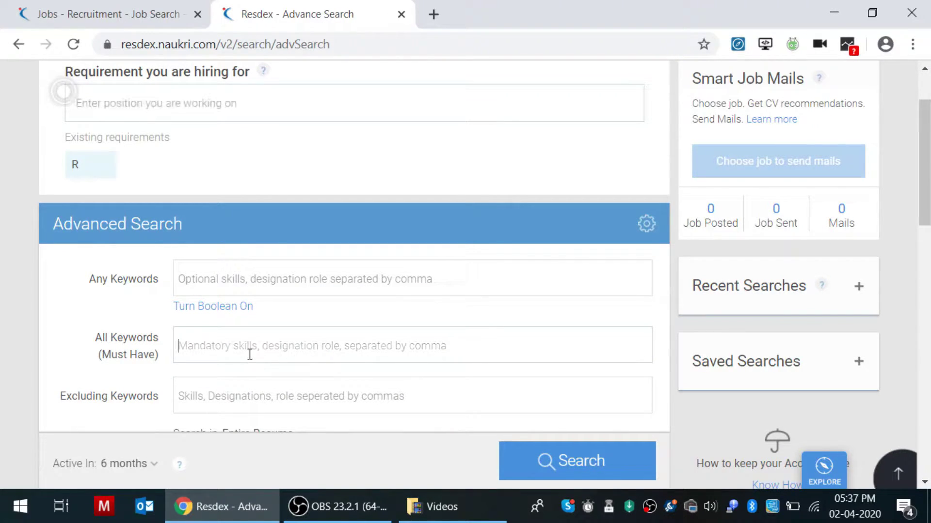
pyautogui.write('re')
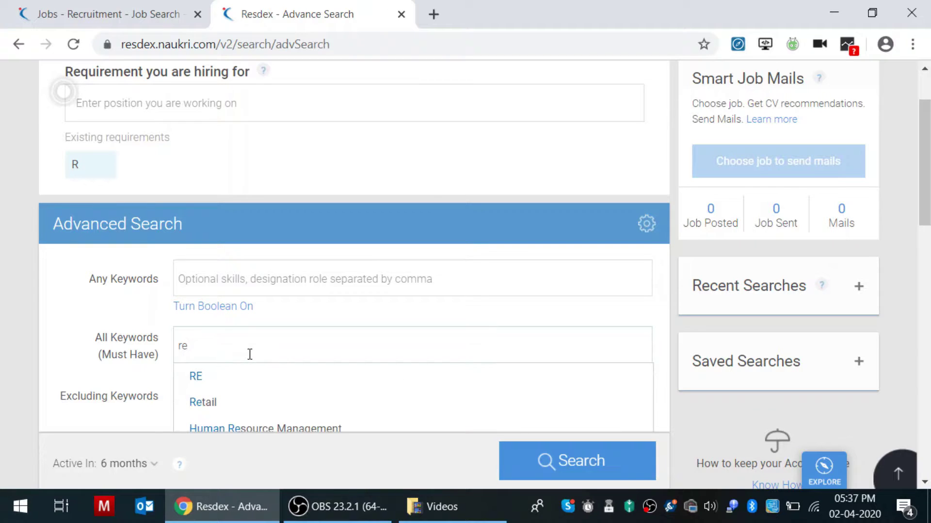
pyautogui.write('cruiter')
pyautogui.press('Return')
pyautogui.write('it')
pyautogui.press('Return')
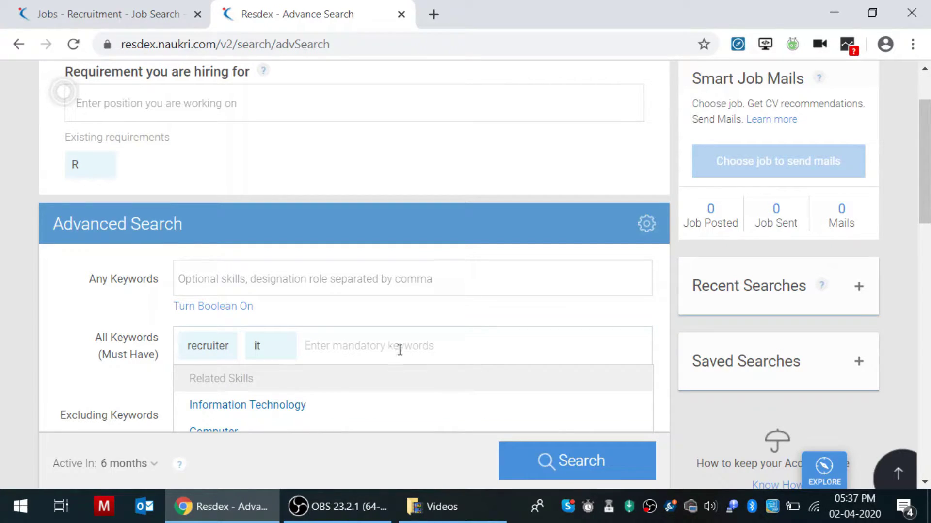
pyautogui.write('mumbai')
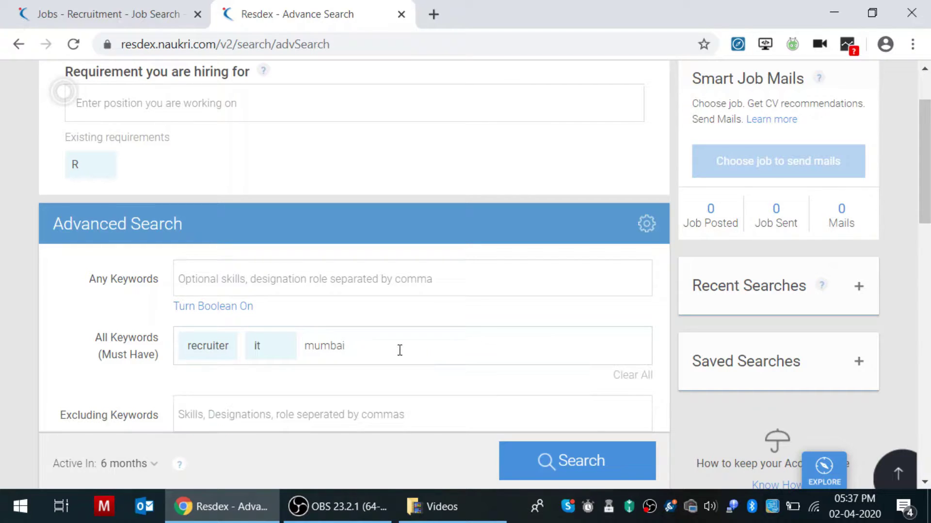
pyautogui.click(563, 467)
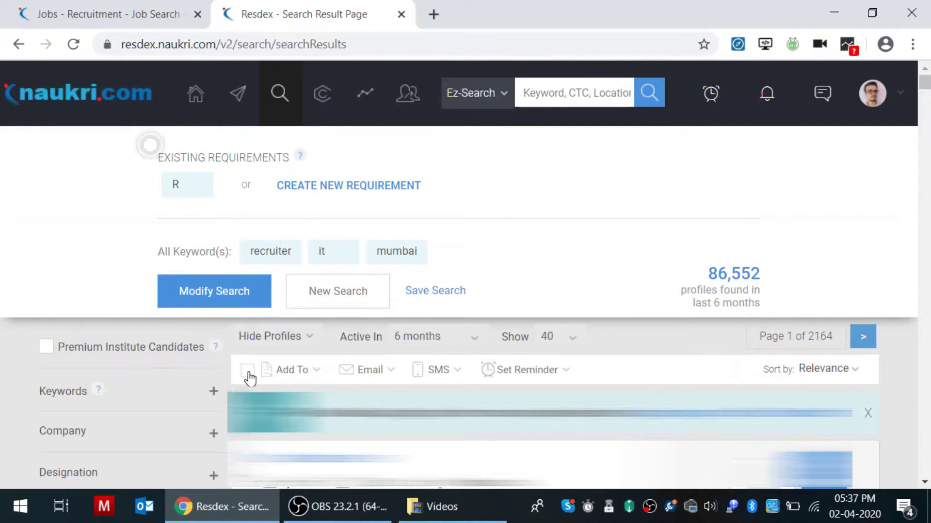
# Select all search results and show 20 profiles per page.
pyautogui.click(247, 371)
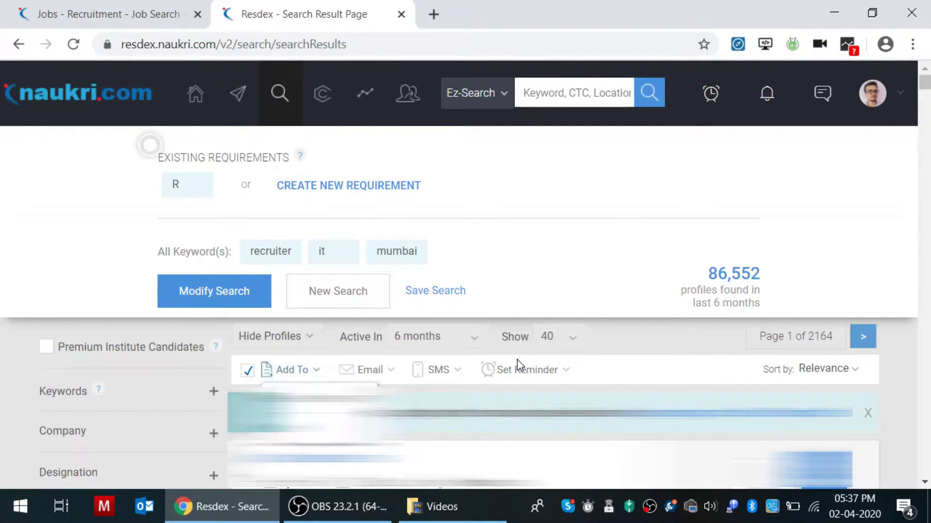
pyautogui.click(576, 344)
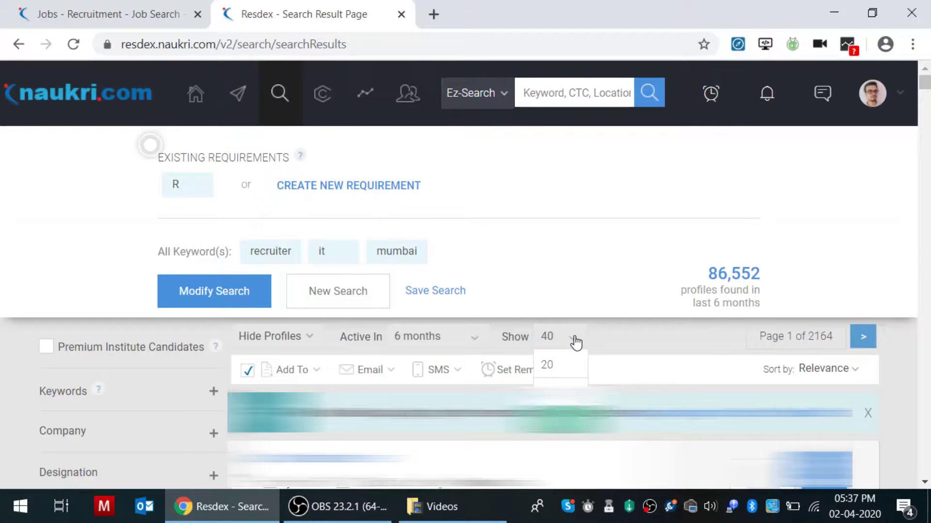
pyautogui.click(558, 373)
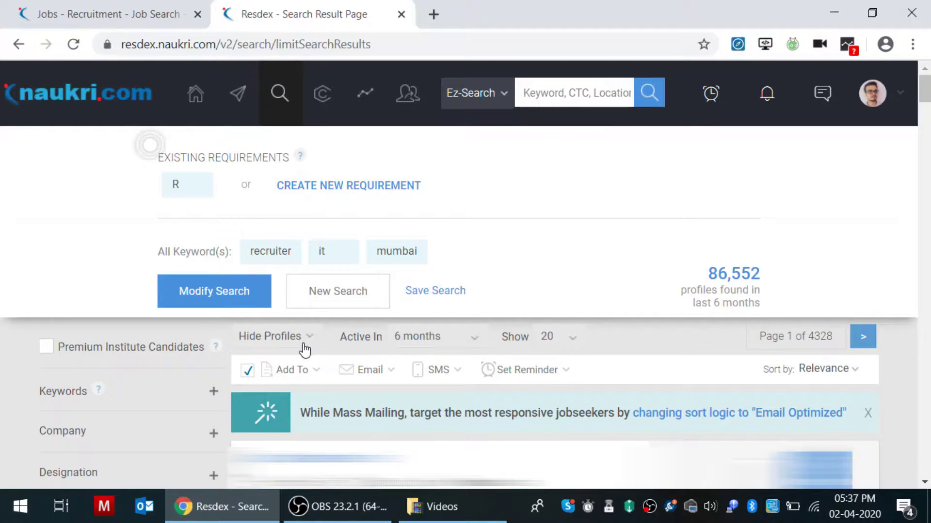
# Add the selected profiles to a new folder named 'Recruiter Mumbai Sample'.
pyautogui.click(310, 370)
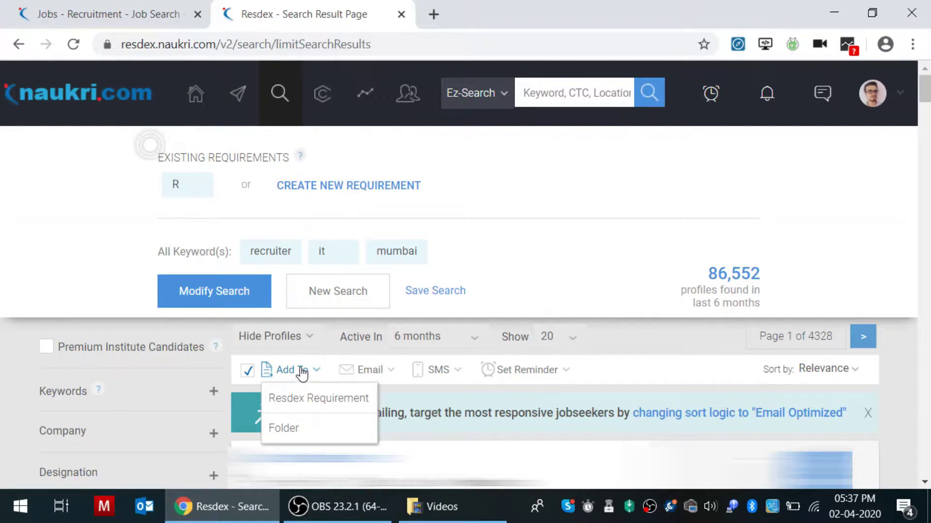
pyautogui.click(297, 429)
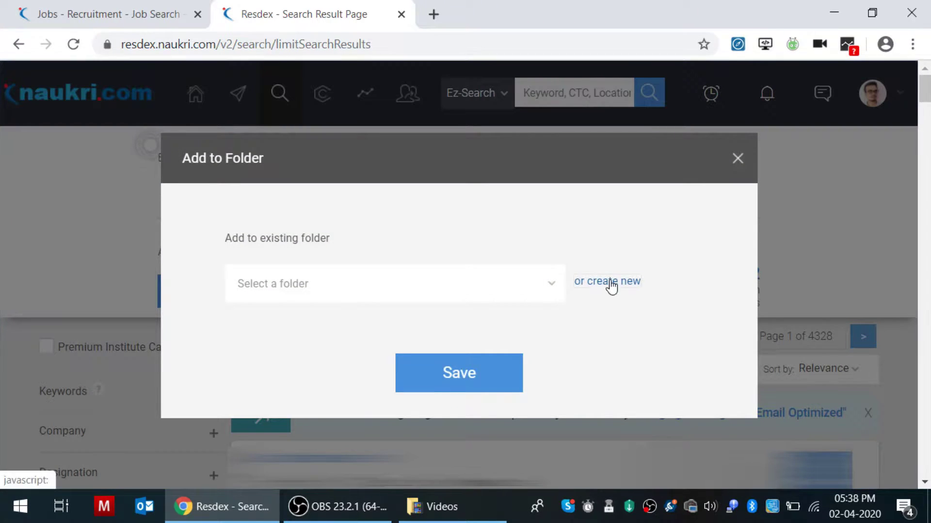
pyautogui.click(610, 285)
pyautogui.click(382, 293)
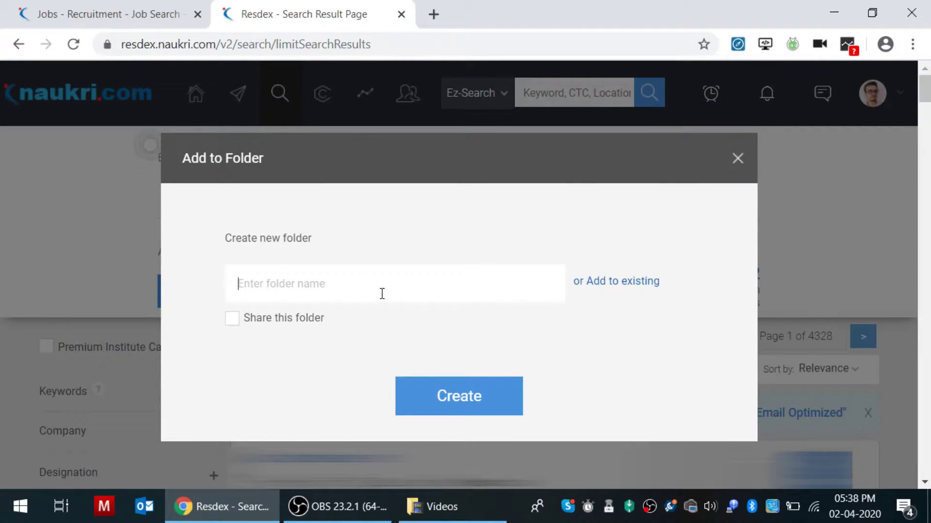
pyautogui.write('Recruiter Mumbai Sample')
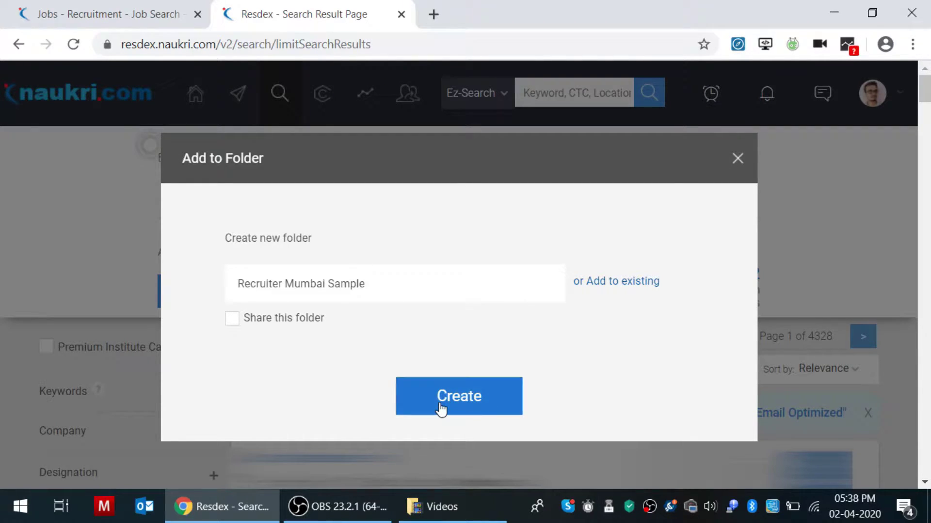
pyautogui.click(441, 410)
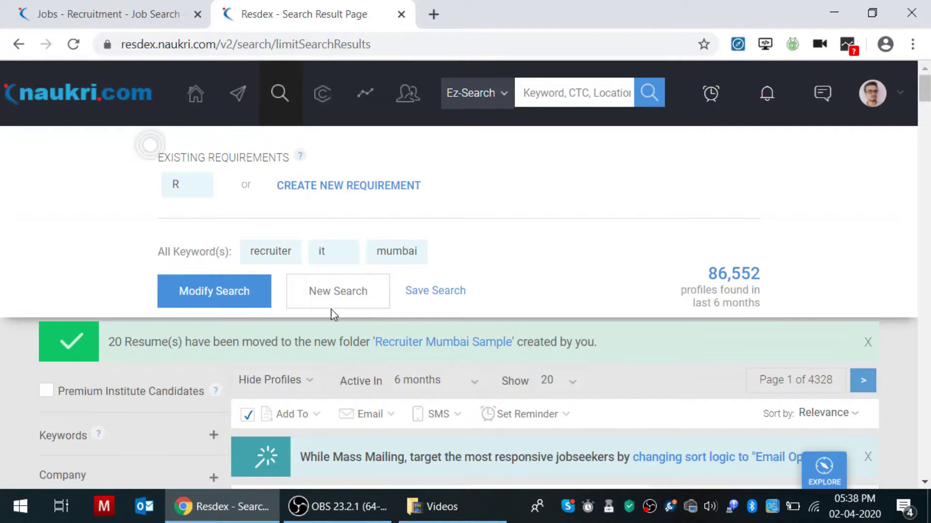
pyautogui.moveTo(279, 93)
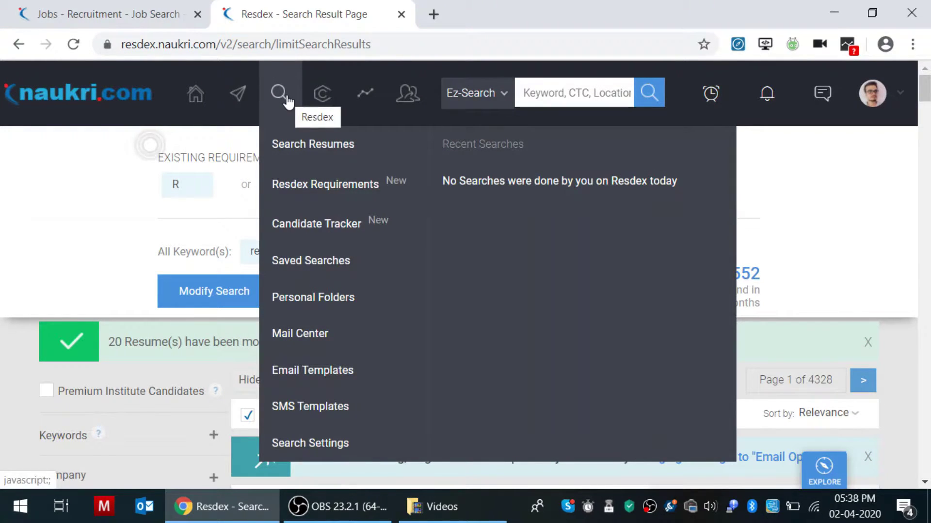
# Open the Recruiter Mumbai Sample folder and bring up Download All as *.xlsx.
pyautogui.click(284, 299)
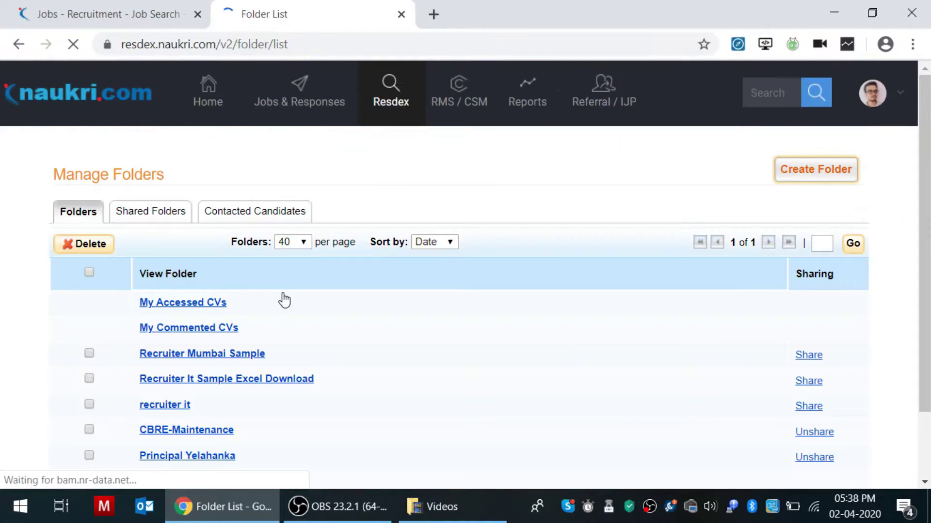
pyautogui.click(175, 359)
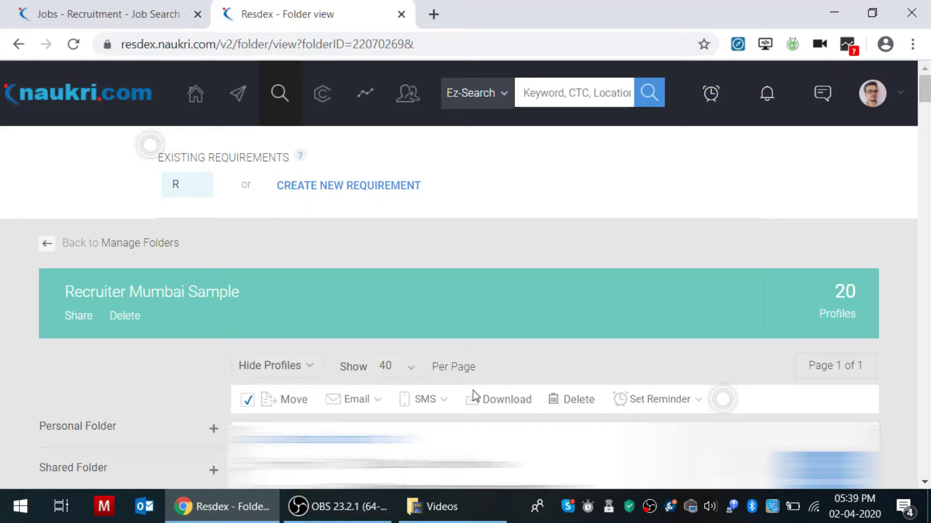
pyautogui.click(501, 402)
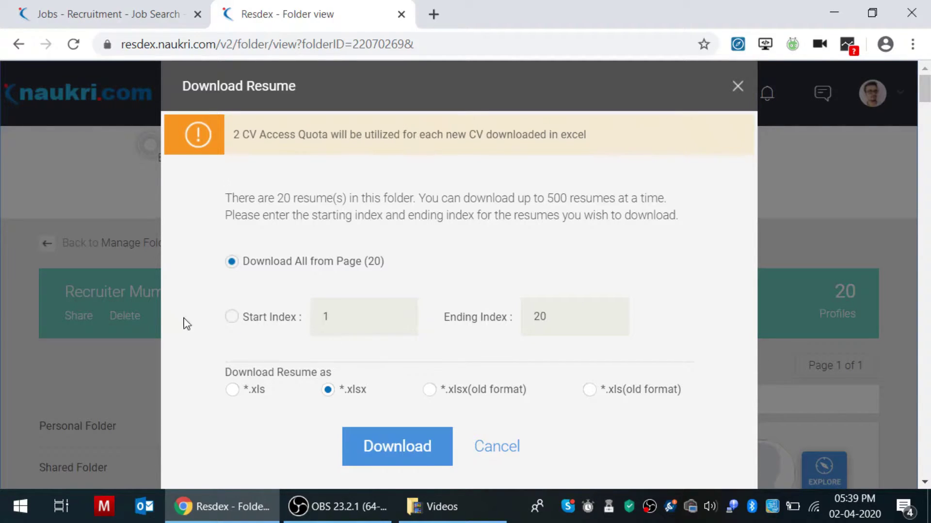
pyautogui.click(232, 316)
pyautogui.moveTo(556, 320); pyautogui.dragTo(513, 329)
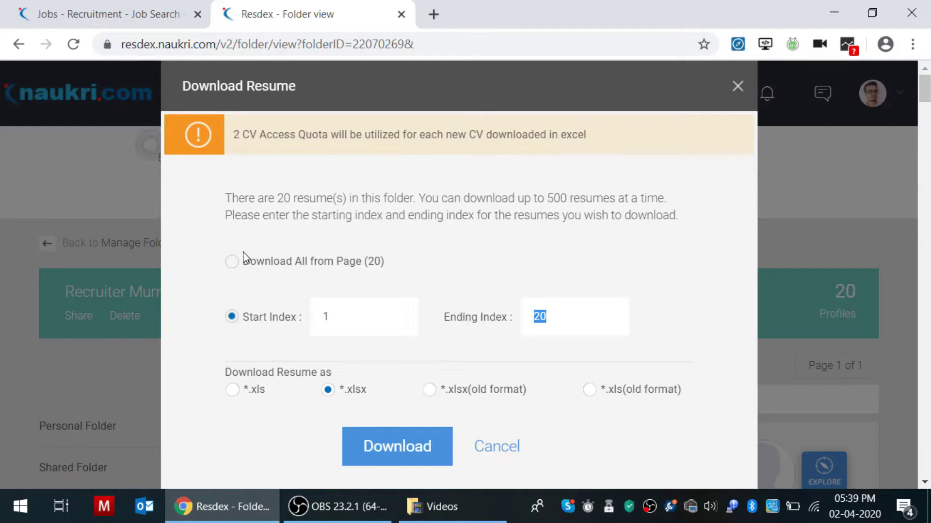
pyautogui.click(231, 264)
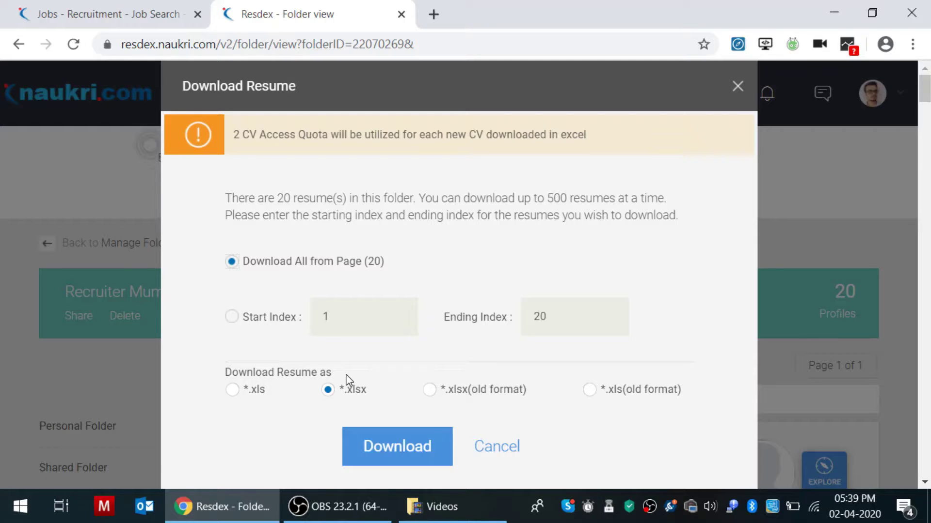
# Download the folder's resumes and save the spreadsheet as Sample.xlsx in Downloads.
pyautogui.click(389, 460)
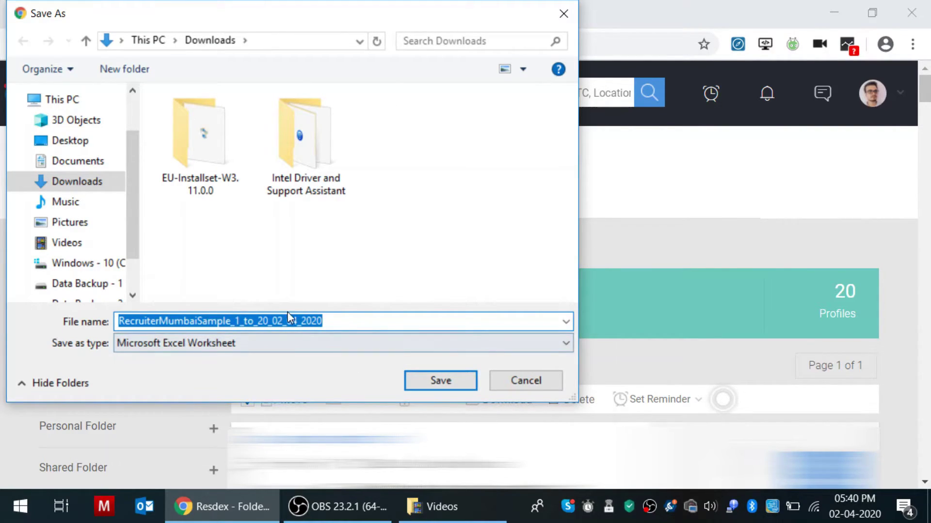
pyautogui.write('Sample')
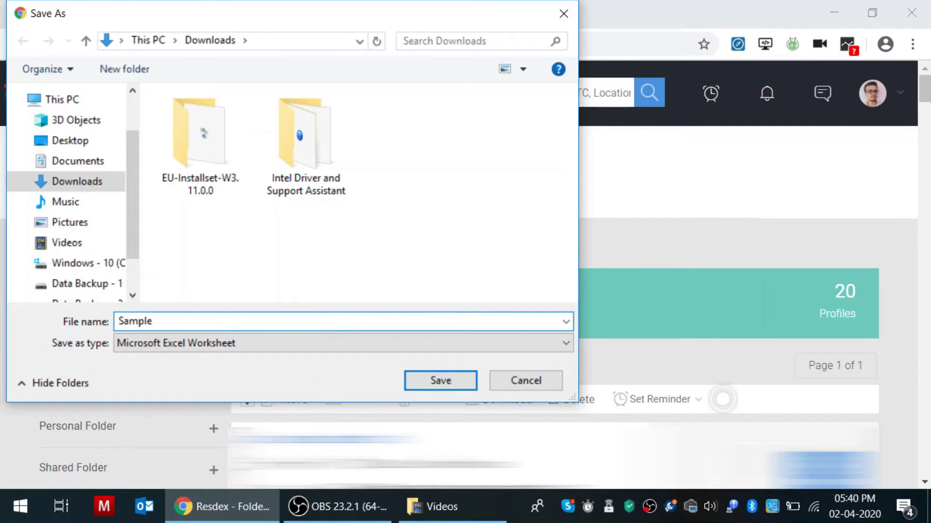
pyautogui.press('Return')
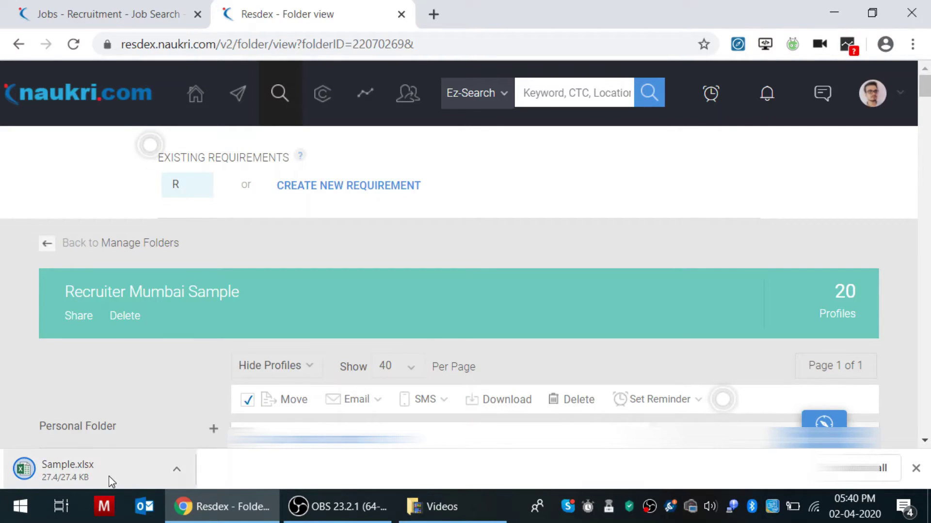
# Open Sample.xlsx in Excel and review candidate columns like Candidate Name, Resume Title and Work Exp.
pyautogui.click(80, 470)
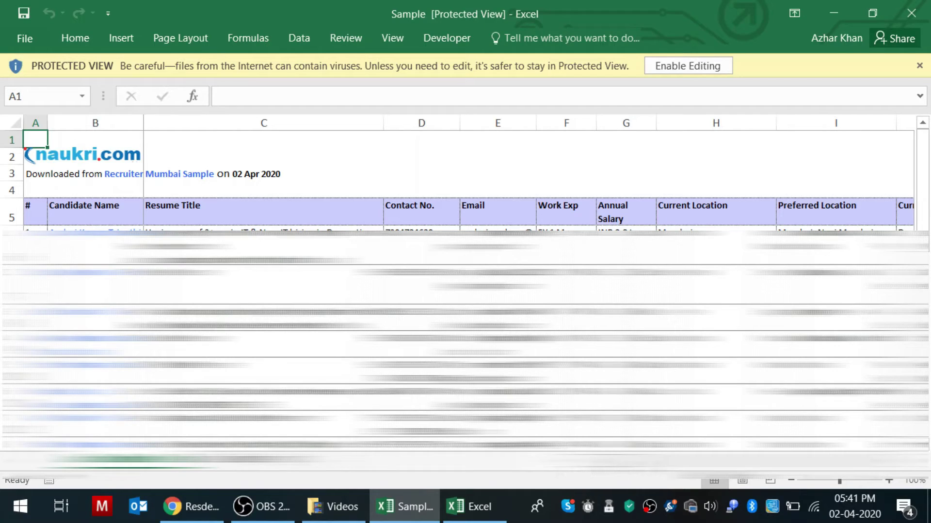
pyautogui.hscroll(1, 533, 291)
pyautogui.hscroll(3, 533, 291)
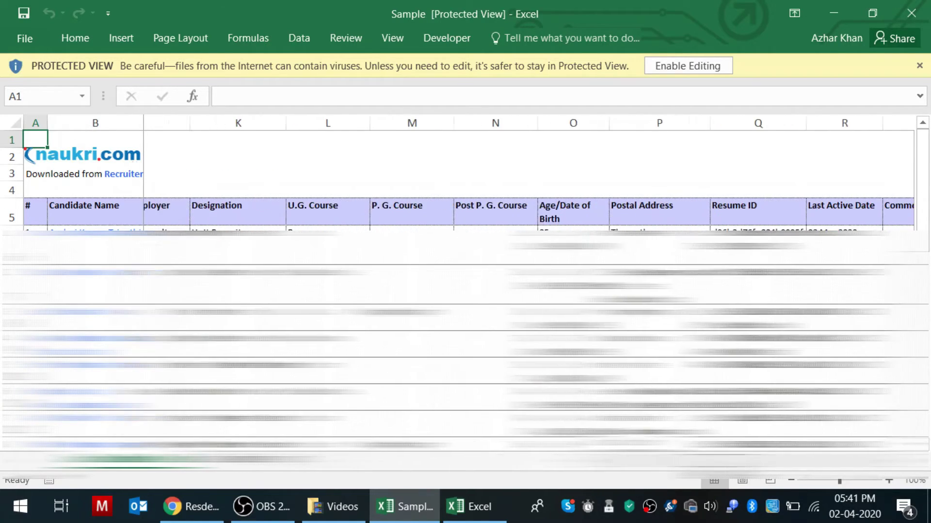
pyautogui.hscroll(3, 533, 291)
pyautogui.hscroll(1, 534, 291)
pyautogui.hscroll(1, 533, 291)
pyautogui.hscroll(1, 533, 291)
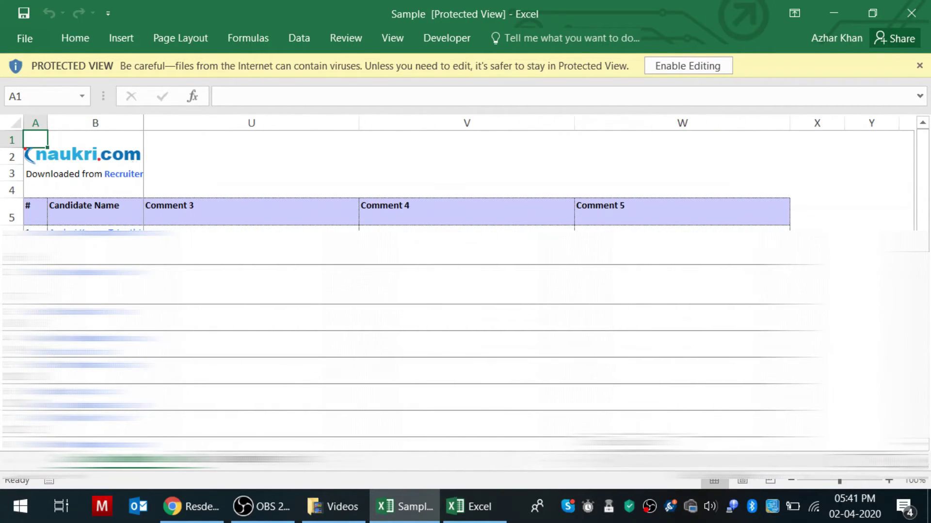
pyautogui.hscroll(-1, 533, 290)
pyautogui.hscroll(-6, 533, 290)
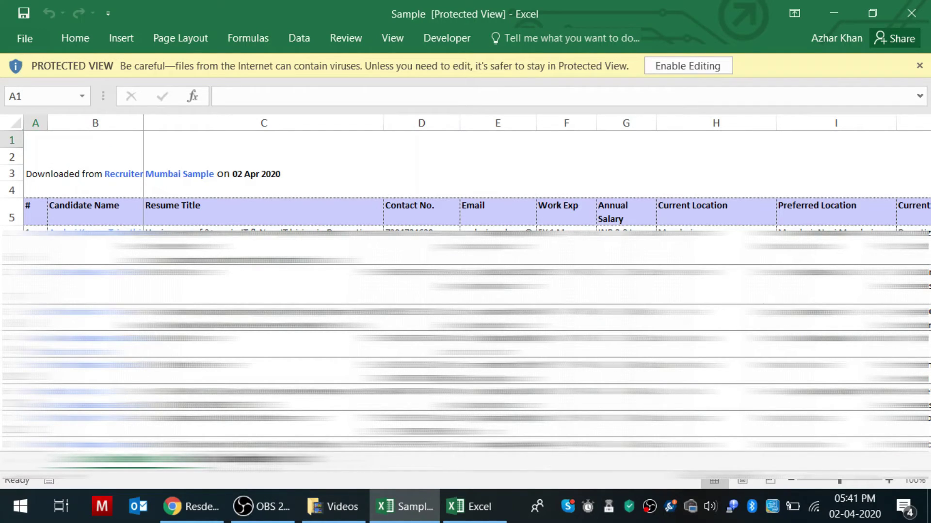
# Enable editing and review the Candidate insights charts, including the 3.65 L median salary.
pyautogui.click(674, 64)
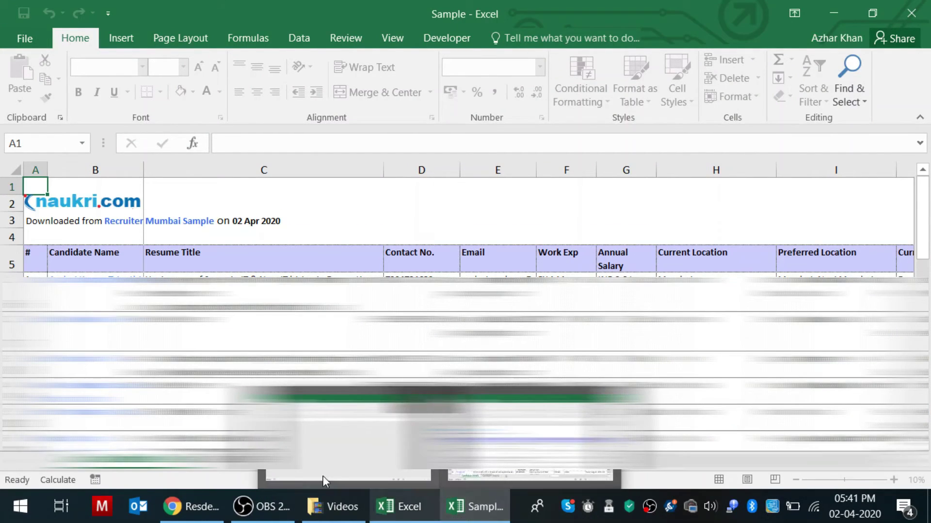
pyautogui.click(227, 461)
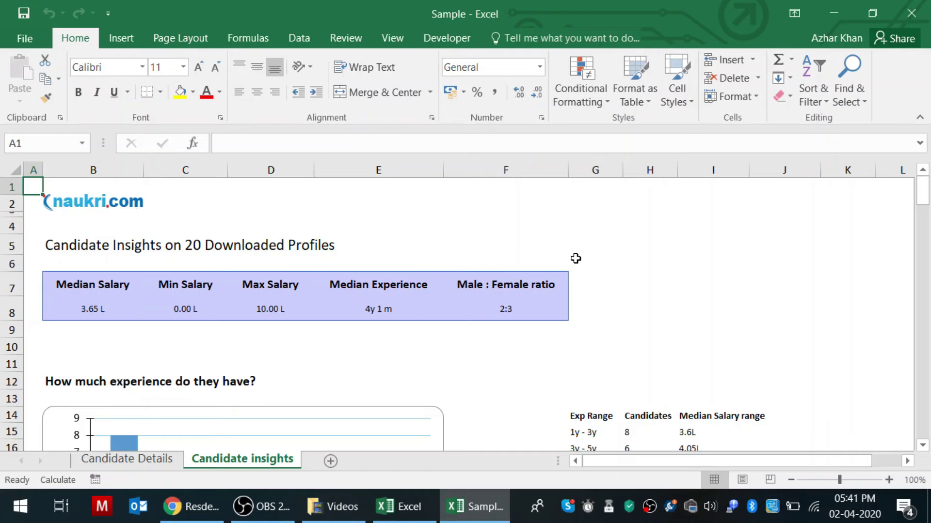
pyautogui.scroll(-2, 565, 247)
pyautogui.scroll(-4, 569, 248)
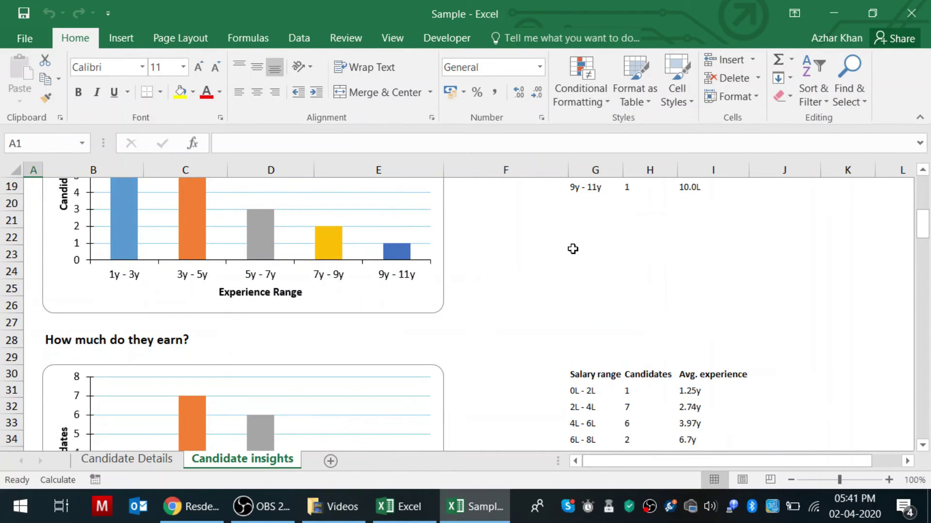
pyautogui.scroll(3, 572, 248)
pyautogui.scroll(3, 574, 249)
pyautogui.scroll(-7, 573, 250)
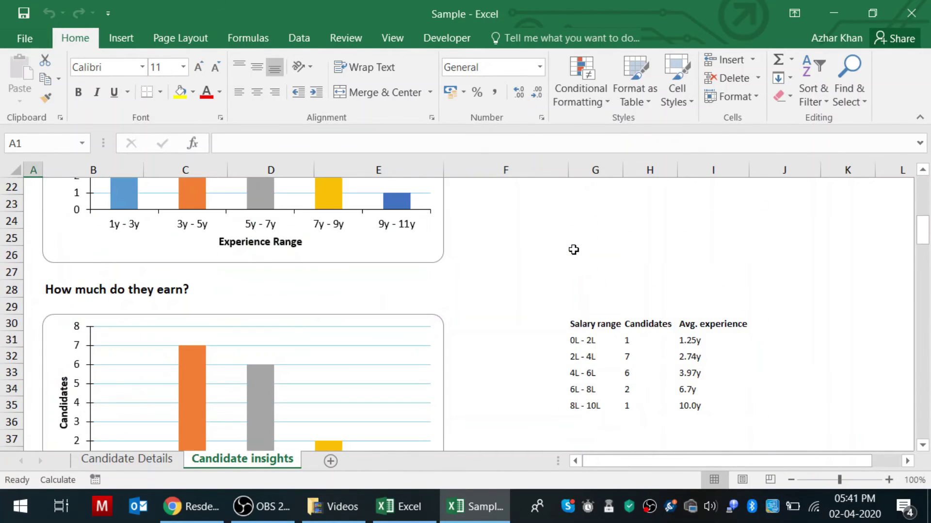
pyautogui.scroll(-4, 574, 250)
pyautogui.scroll(-3, 573, 252)
pyautogui.scroll(-5, 573, 253)
pyautogui.scroll(-2, 573, 253)
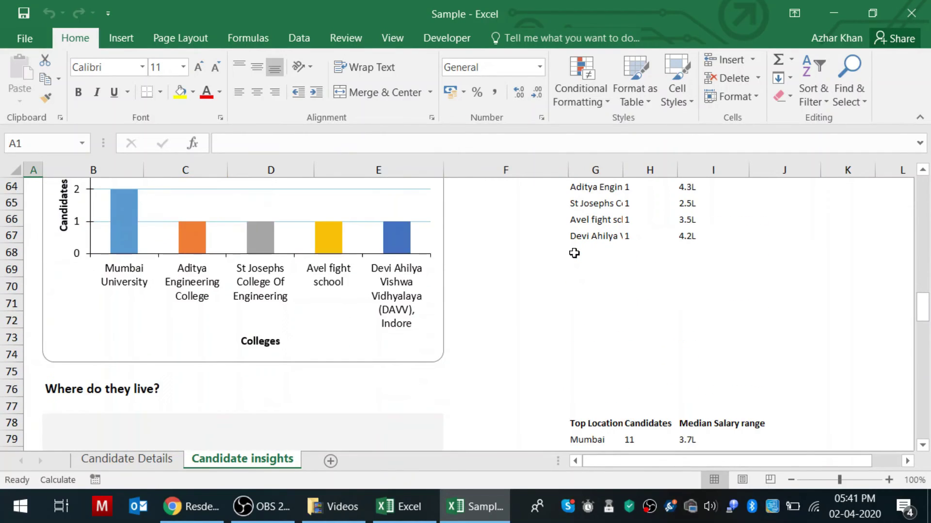
pyautogui.scroll(4, 574, 253)
pyautogui.scroll(-4, 314, 376)
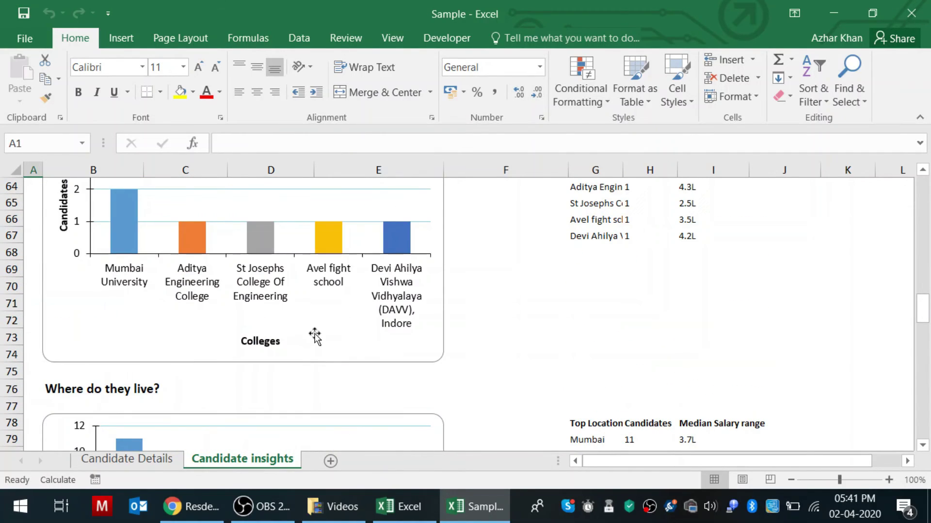
pyautogui.scroll(-2, 100, 293)
pyautogui.scroll(-3, 237, 332)
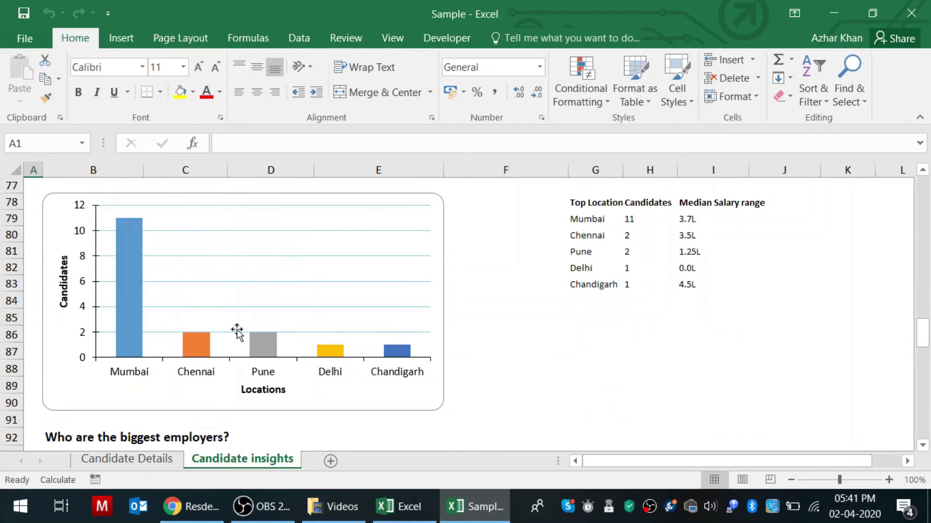
pyautogui.scroll(-9, 237, 333)
pyautogui.scroll(-2, 238, 332)
pyautogui.scroll(-6, 237, 332)
pyautogui.scroll(-5, 237, 330)
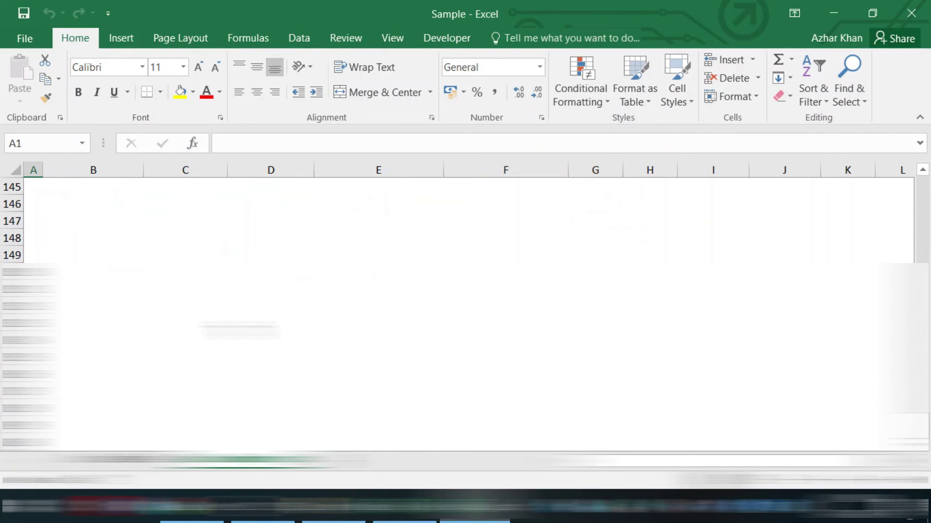